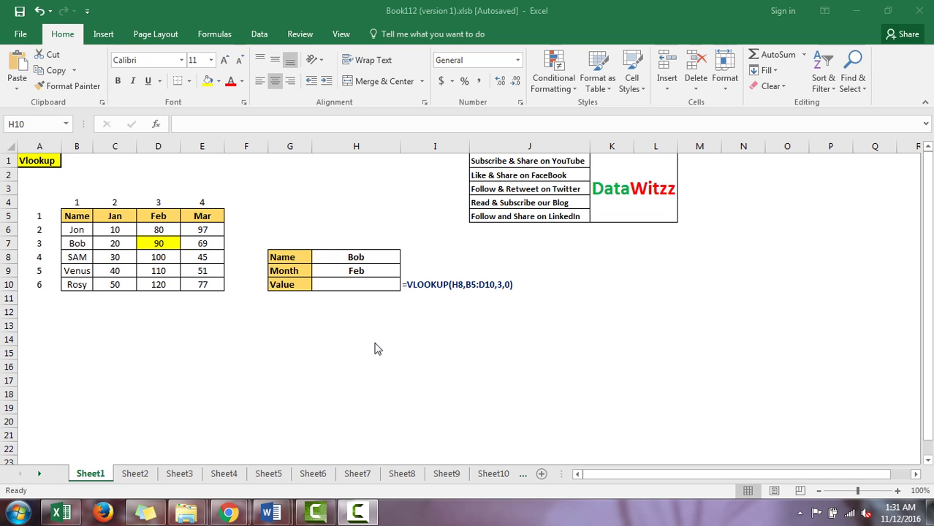
Step: Select result cell H10 and survey the sales table B5:E10
left_click(326, 285)
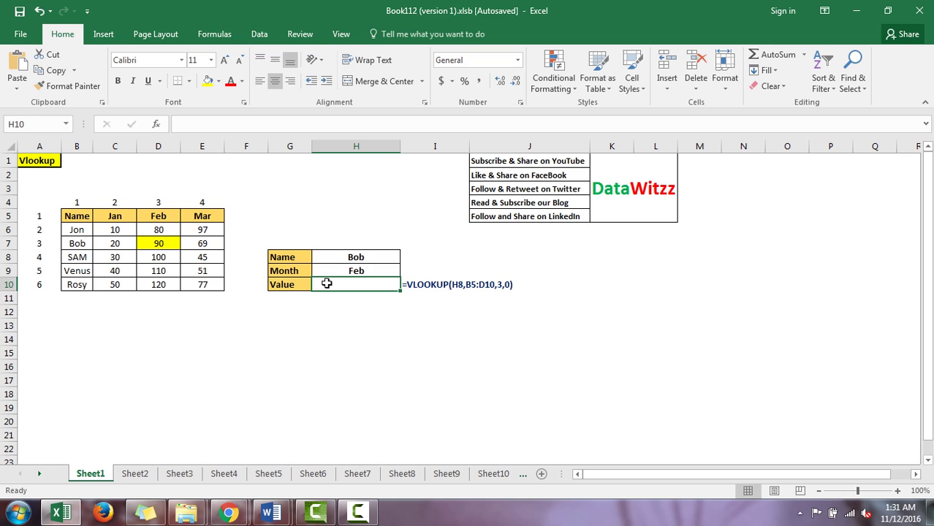
key("Left")
key("Left")
key("Left")
key("Left")
key("Left")
key("Up")
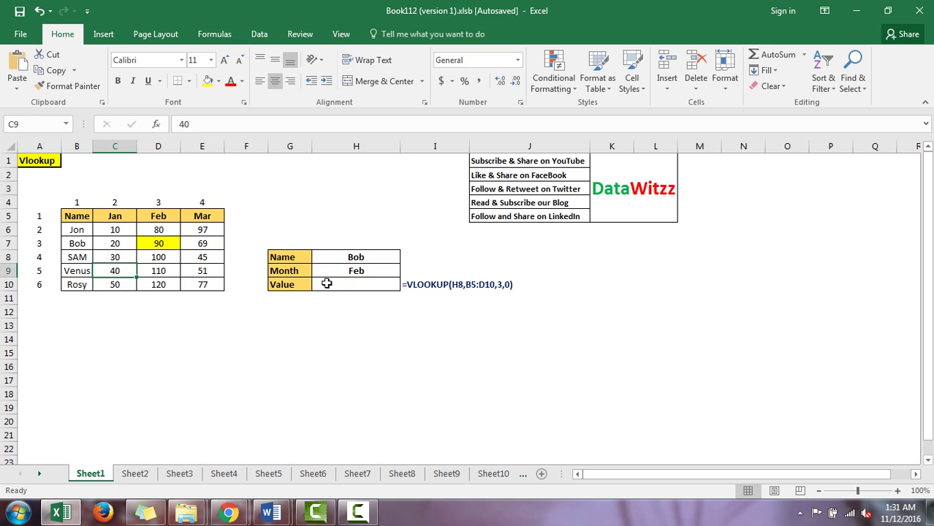
key("Up")
key("Up")
key("Up")
key("Up")
key("Left")
key("ctrl+shift+Right")
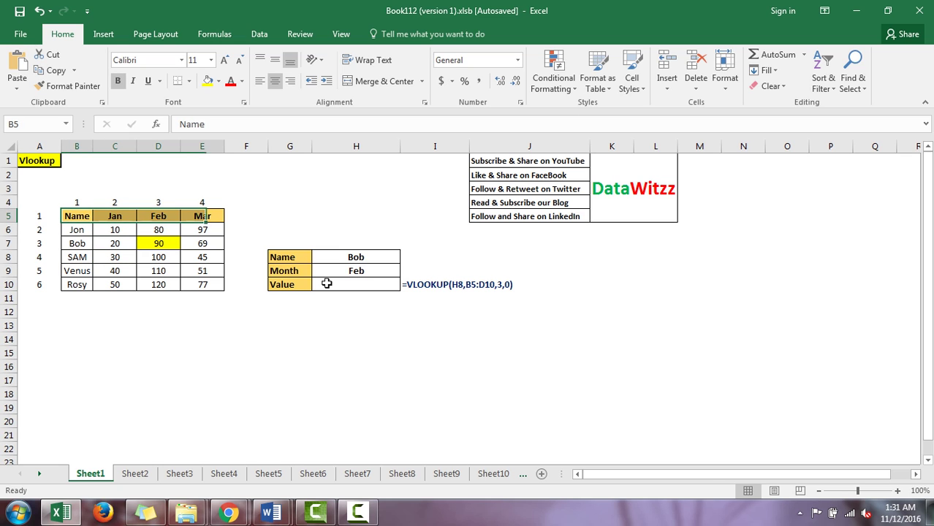
key("ctrl+shift+Down")
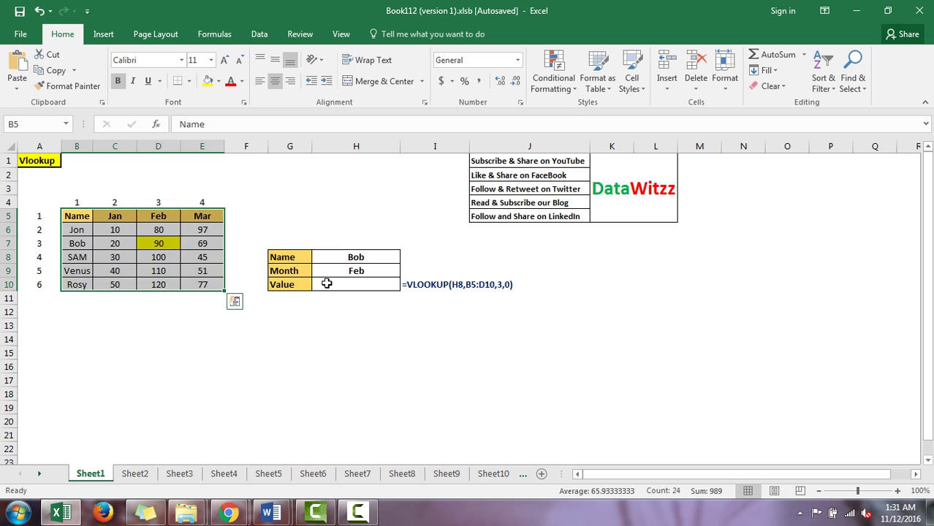
key("Left")
key("Right")
Step: Locate Bob's row in B7 and check his Feb value of 90
key("Right")
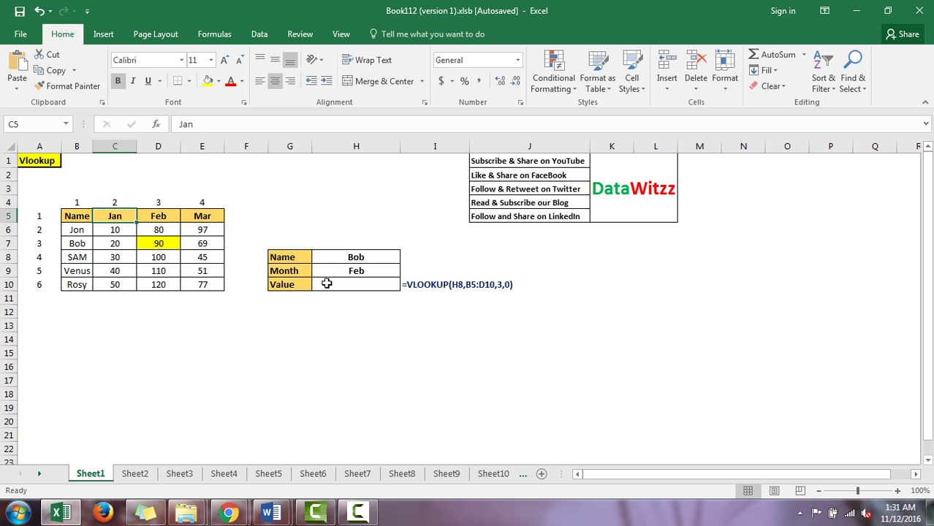
key("Down")
key("Left")
key("Down")
key("Right")
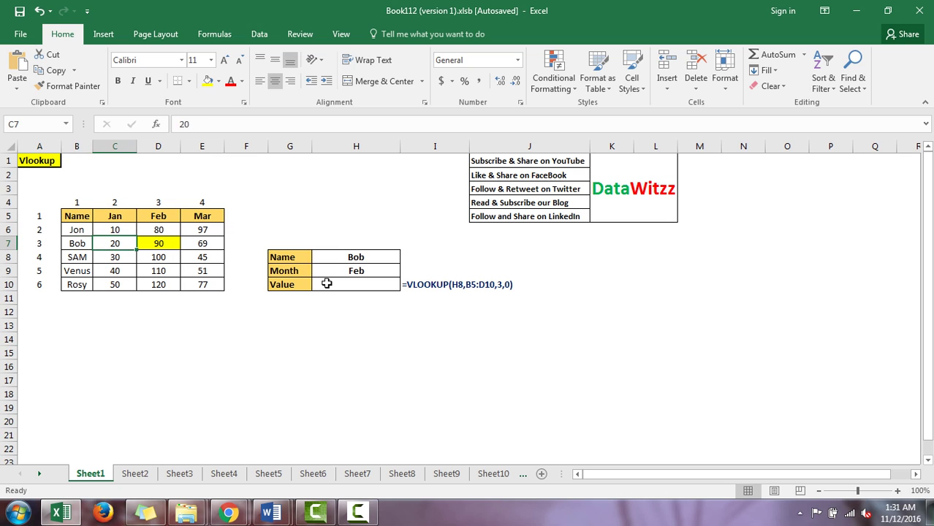
key("Left")
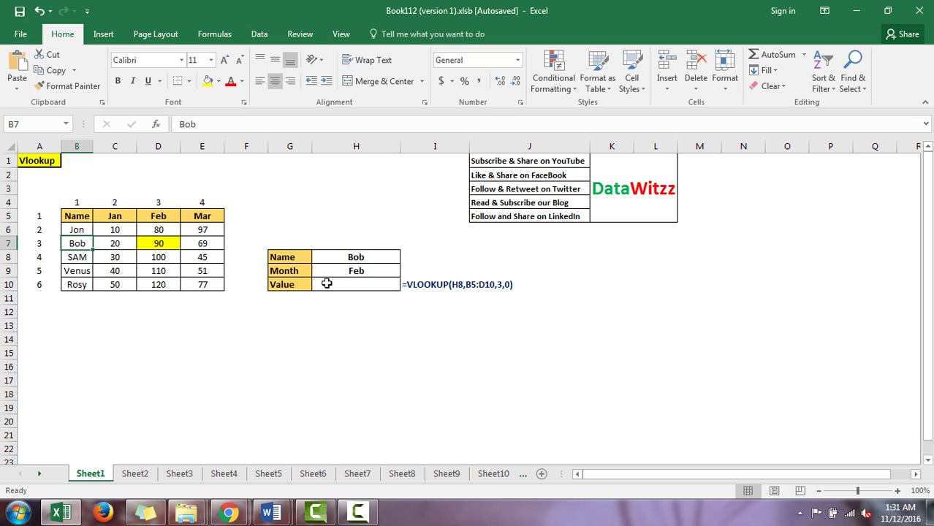
key("shift+Right")
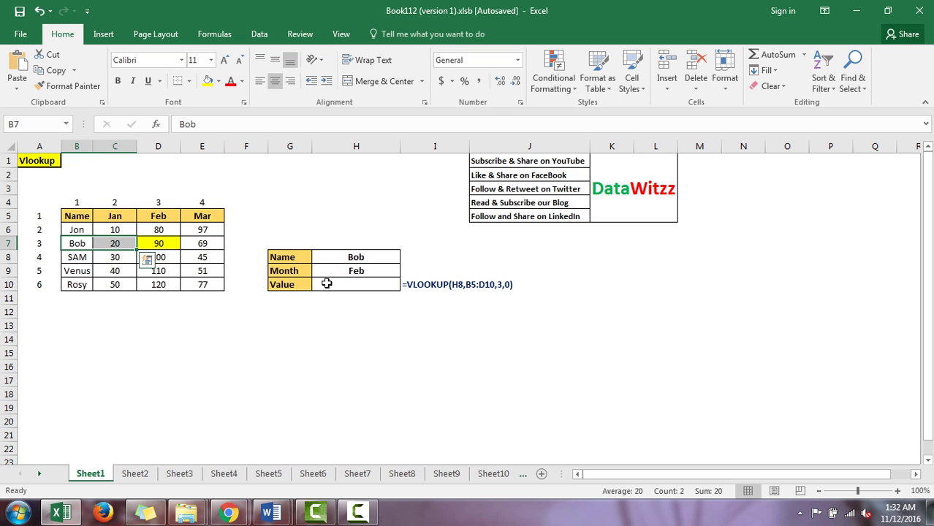
key("shift+Right")
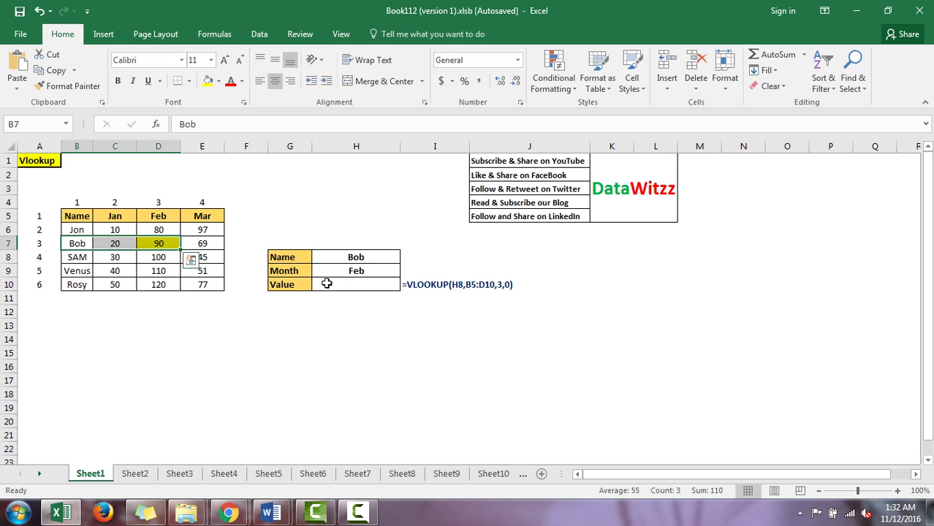
Step: Back in H10, start a VLOOKUP formula from the =vlook autocomplete suggestion
key("Right")
key("Right")
key("Right")
key("Right")
key("Right")
key("Right")
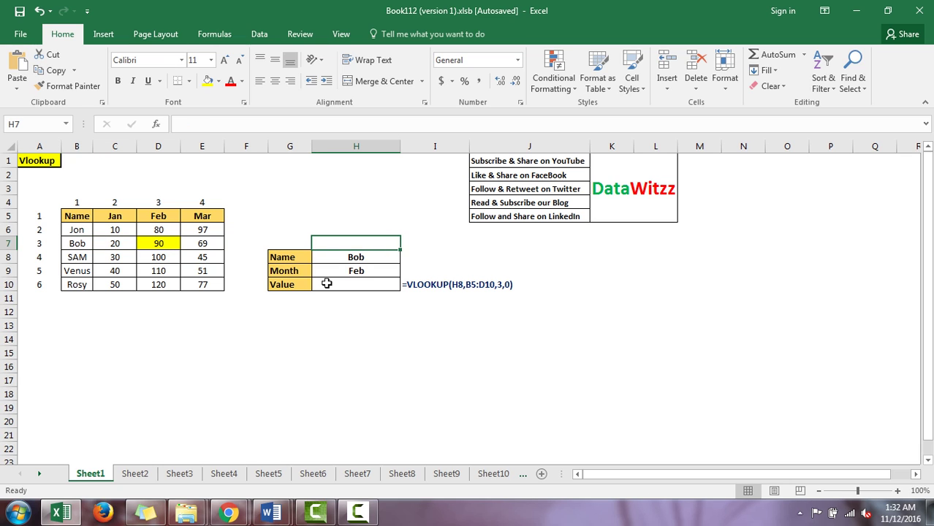
key("Down")
key("Down")
key("Down")
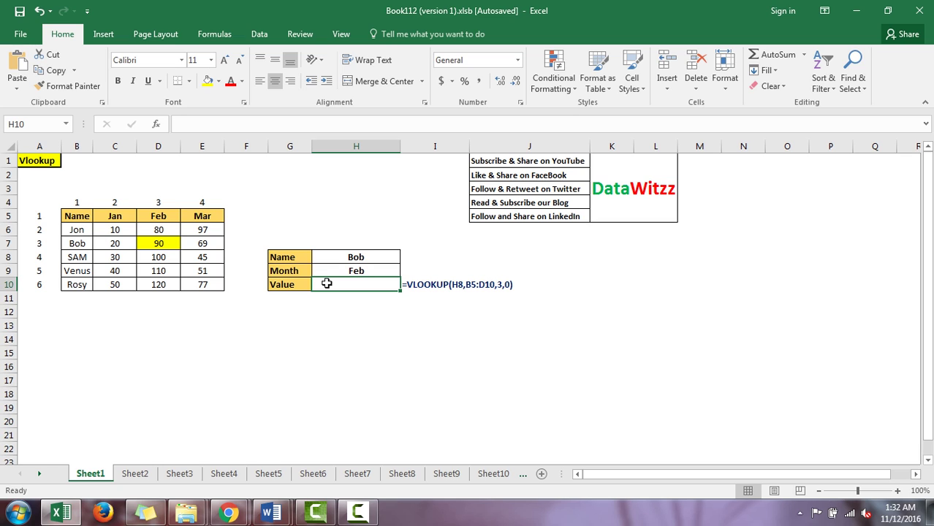
type("=")
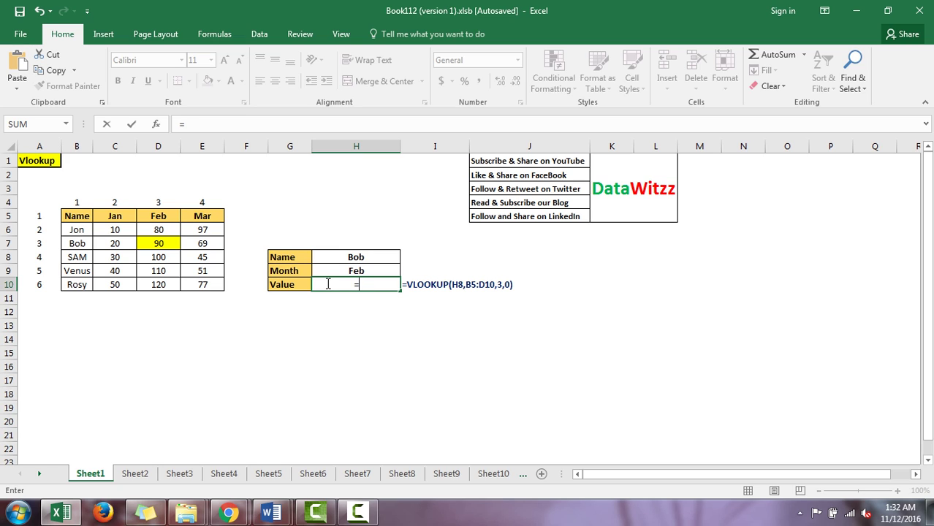
type("v")
type("look")
key("Tab")
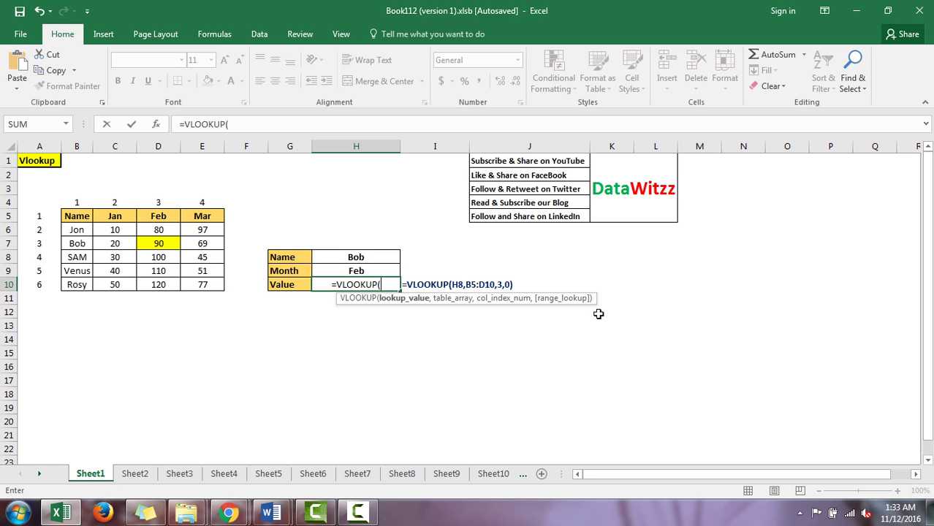
Step: Point the lookup value at H8 and the table range at B5:E10
key("Up")
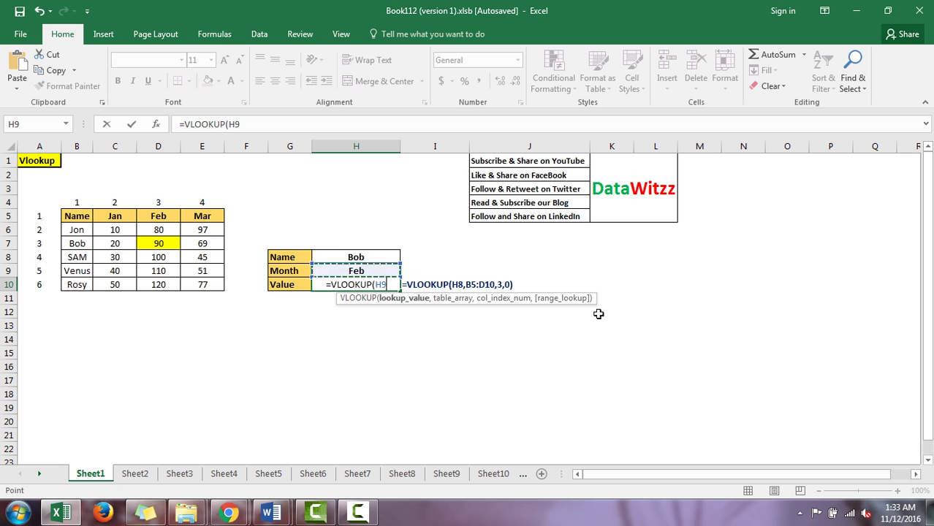
key("Up")
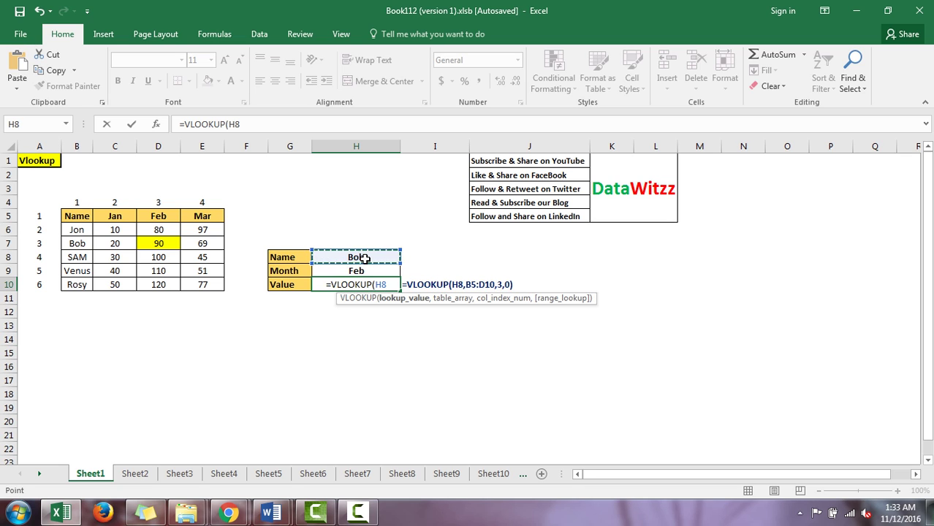
type(",")
key("Left")
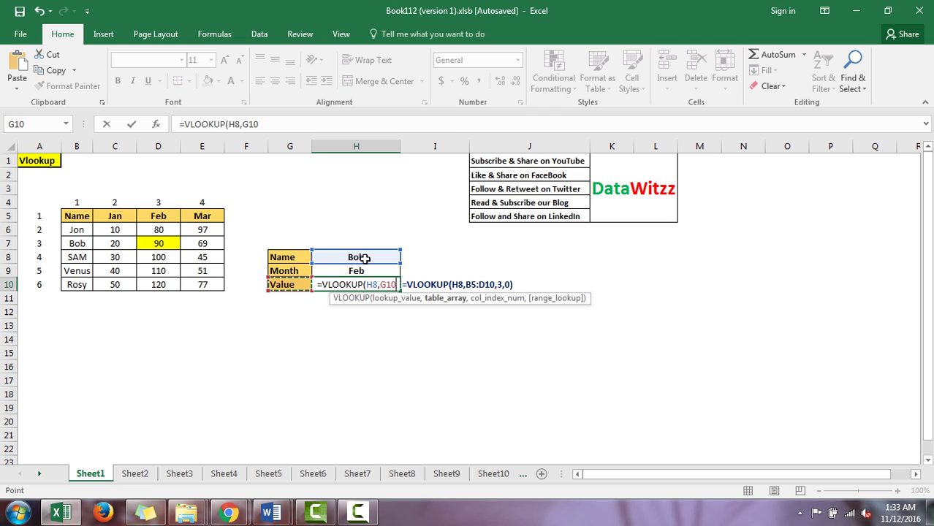
key("Left")
key("Left")
key("Left")
key("Left")
key("Left")
key("Up")
key("Up")
key("Up")
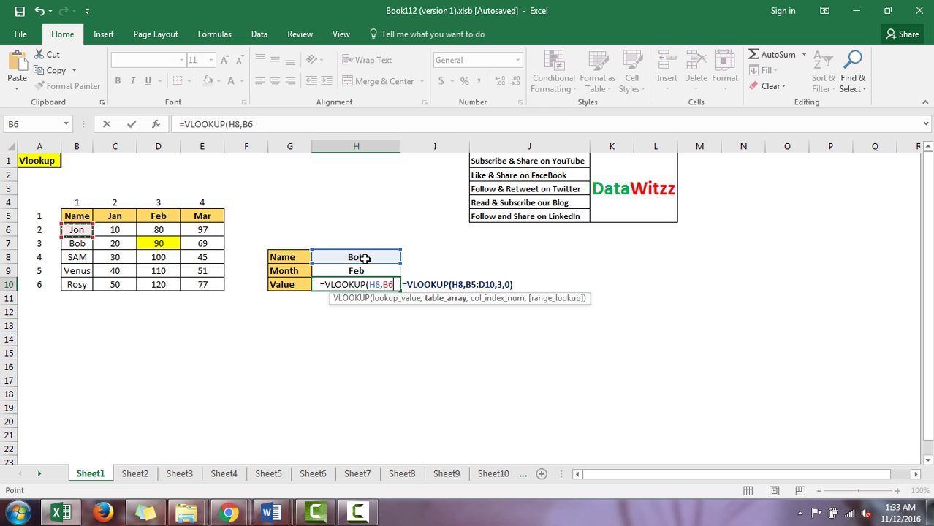
key("Up")
key("ctrl+shift+Right")
key("ctrl+shift+Down")
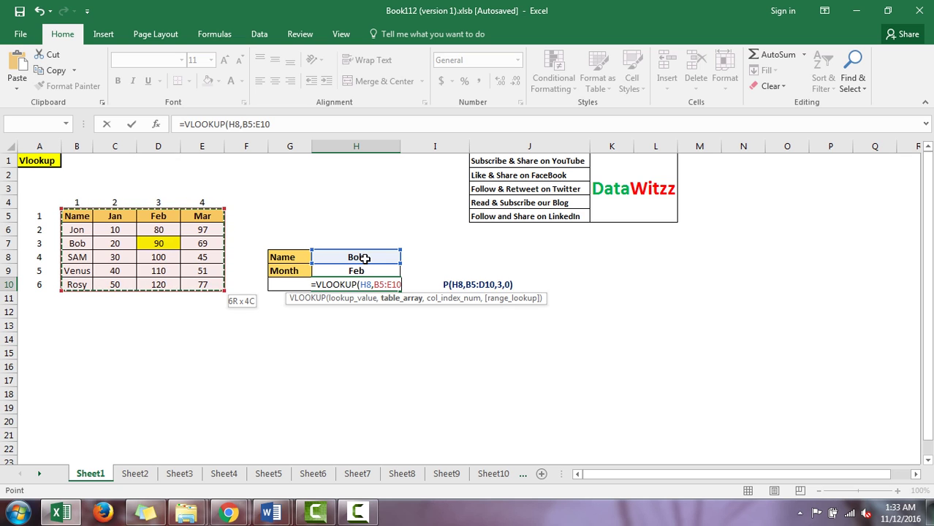
Step: Add column index 3 and exact match 0, then commit the formula
type(",")
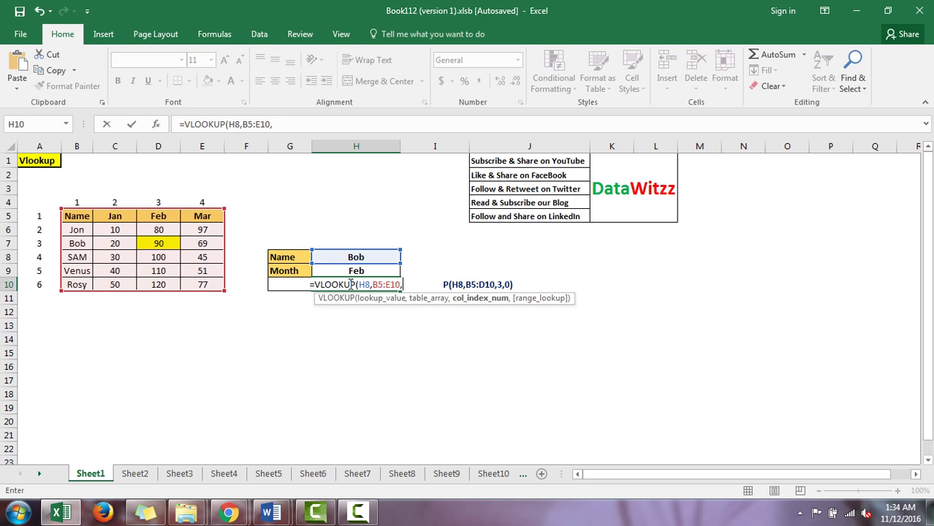
type("3")
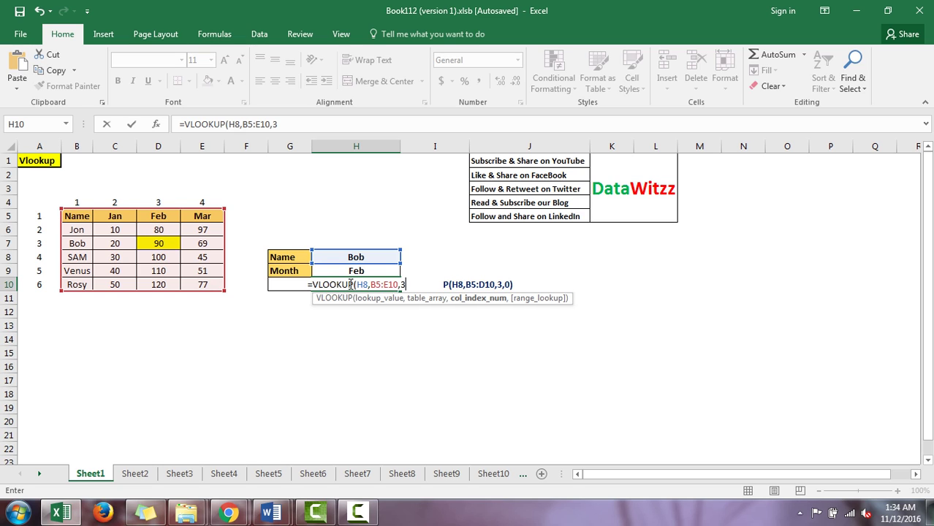
type(",")
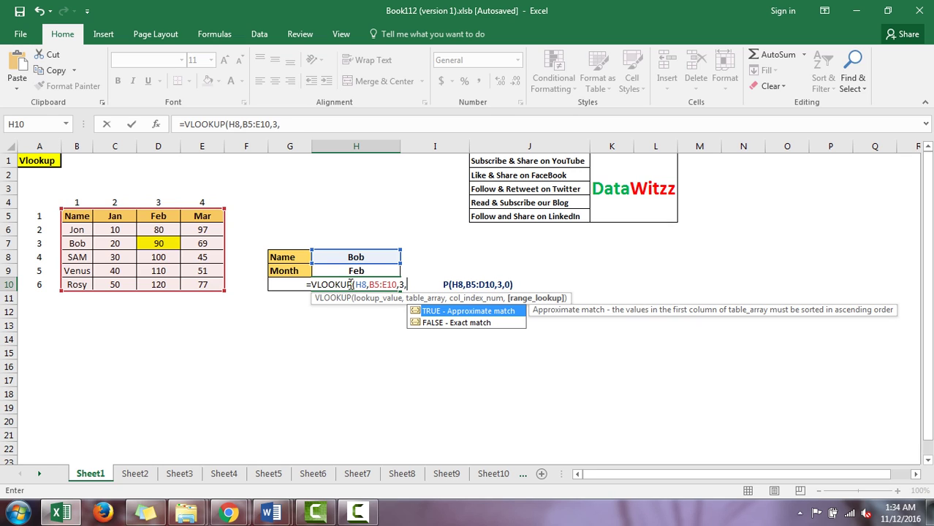
type("0")
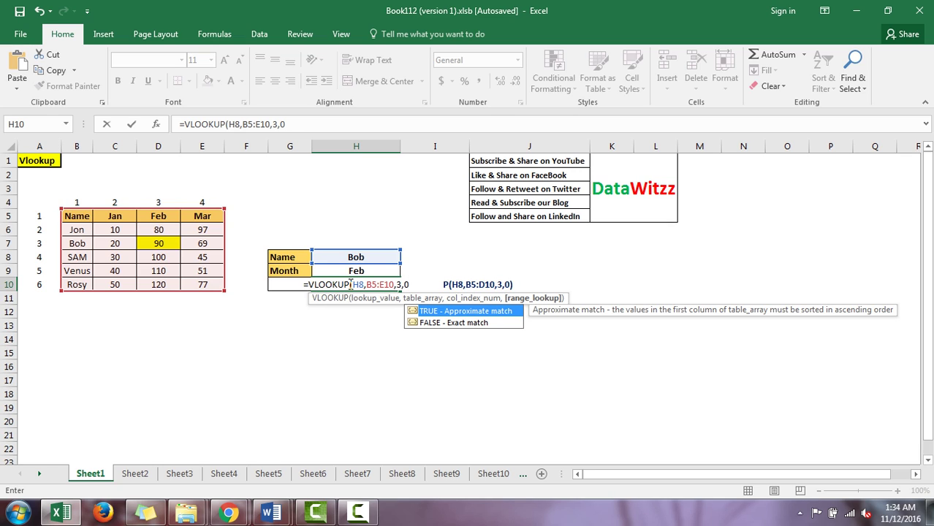
type(")")
key("Return")
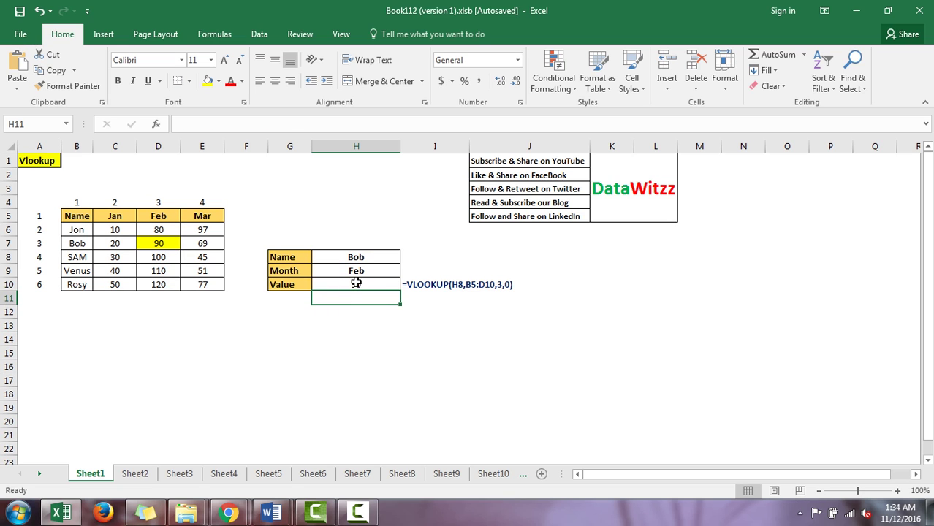
left_click(356, 285)
left_click(156, 244)
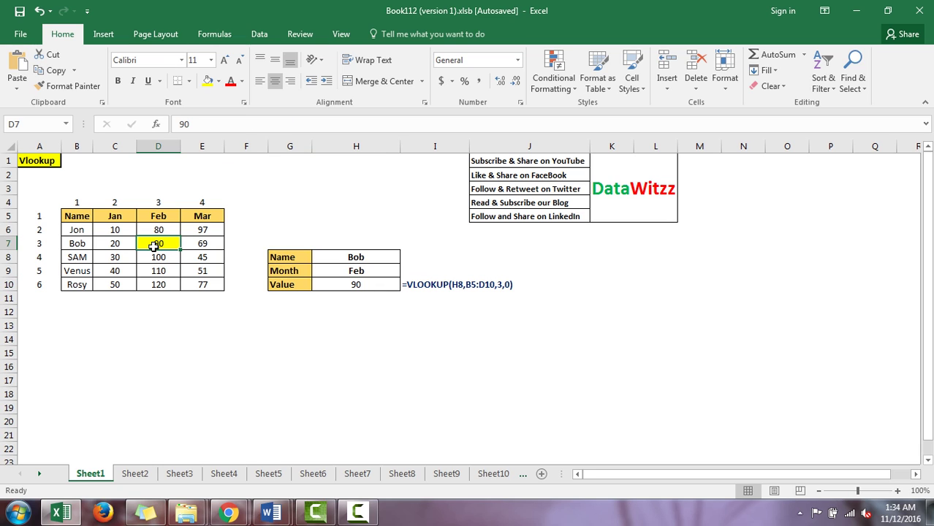
left_click(355, 286)
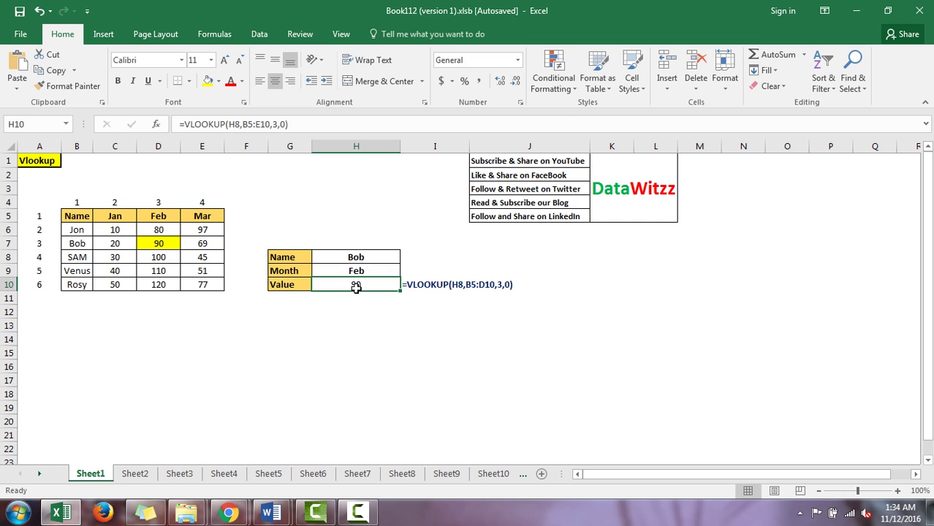
key("Right")
left_click(356, 287)
key("Up")
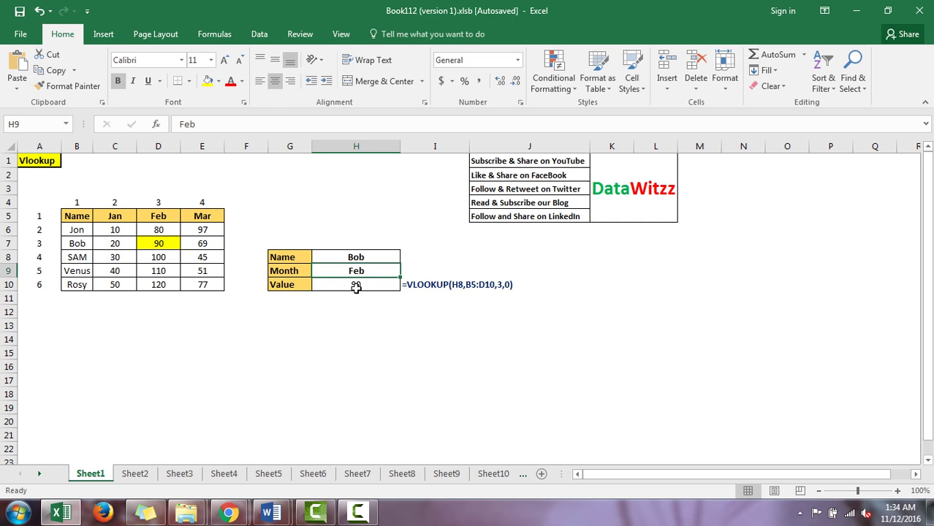
key("Down")
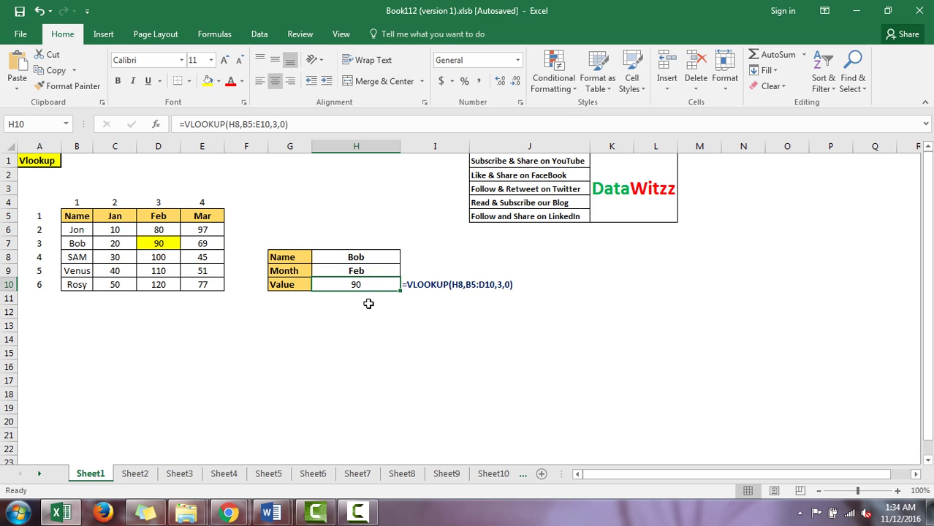
left_click(369, 305)
left_click(374, 283)
left_click(625, 200)
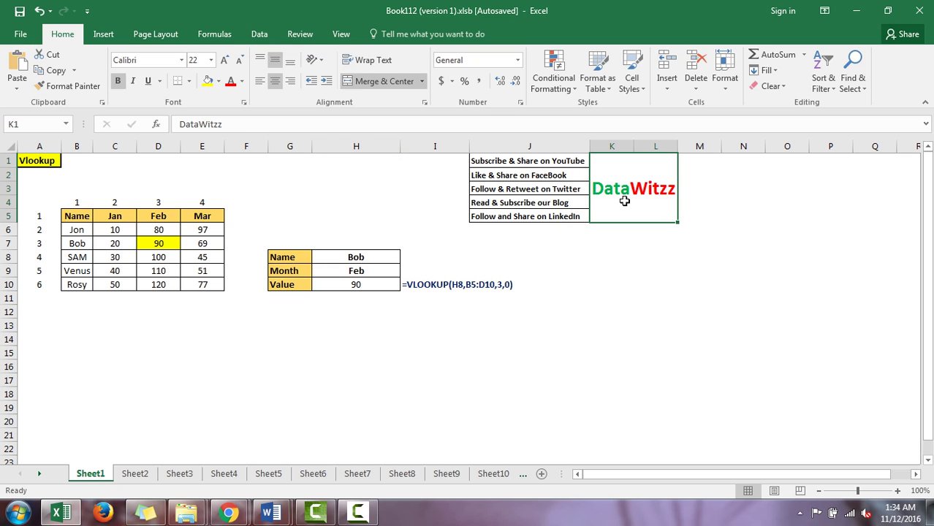
left_click(566, 200)
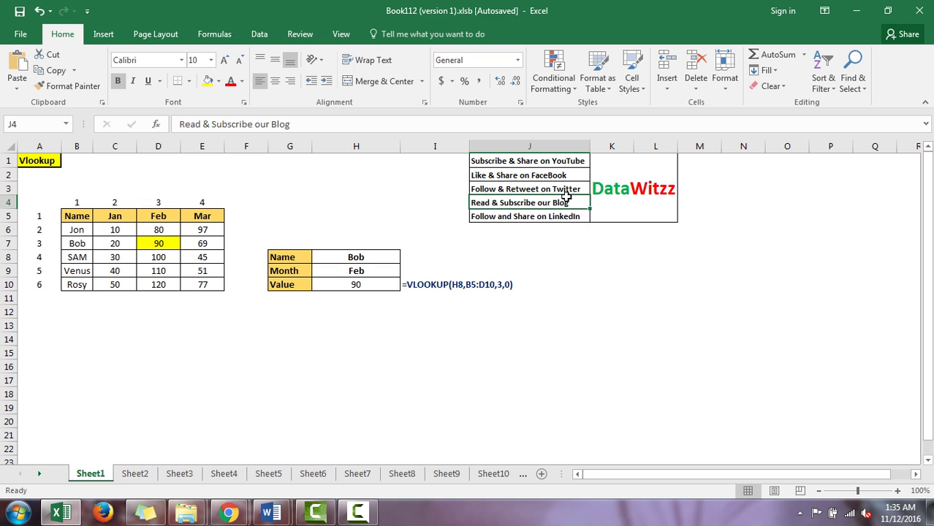
left_click(598, 194)
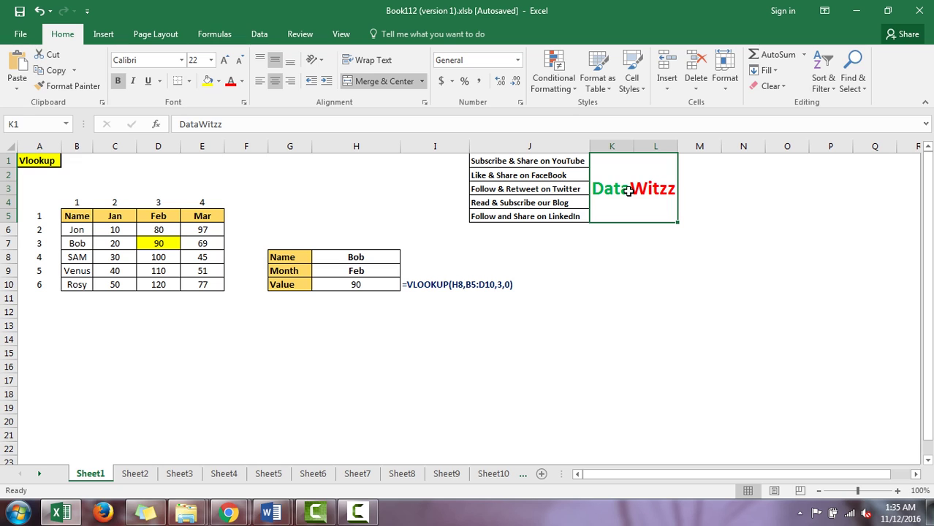